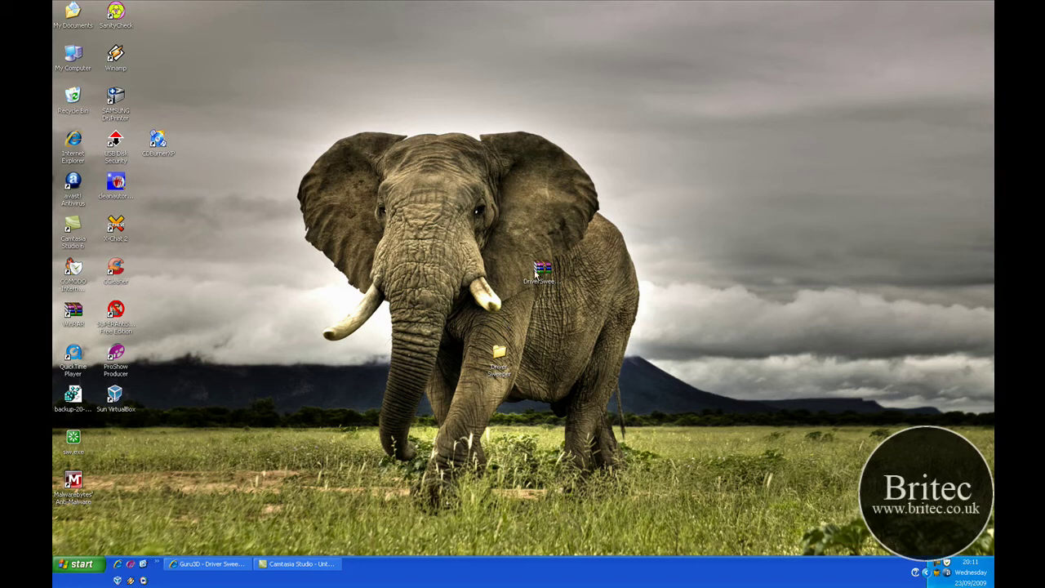
- Point out the downloaded DriverSweeper zip and the empty Driver Sweeper folder on the desktop
click(543, 272)
click(558, 329)
click(503, 358)
click(563, 350)
- Restore the Guru3D Driver Sweeper page and read through it, highlighting 'no installer' and 'Freeware'
click(210, 564)
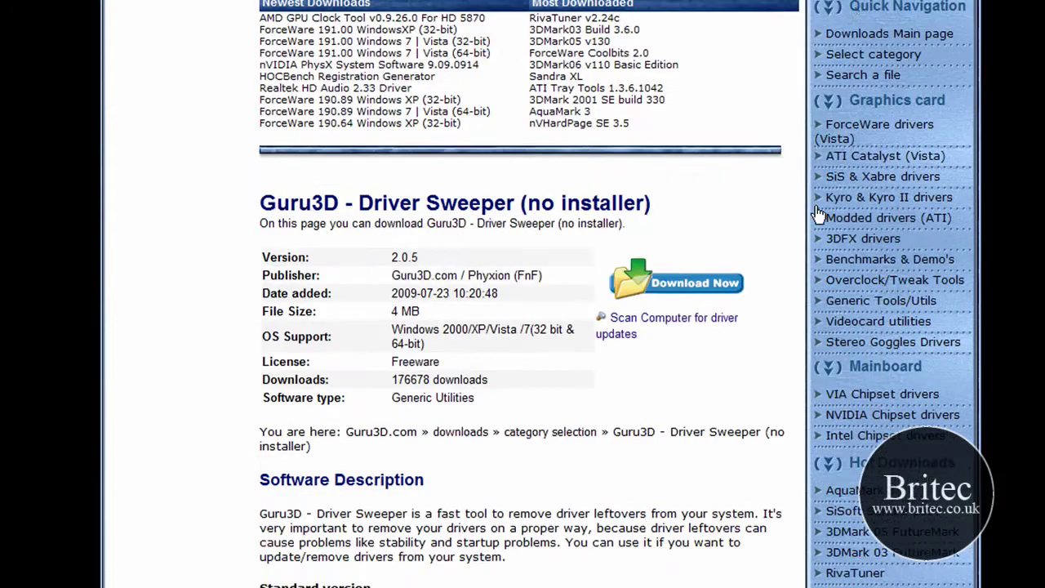
scroll(654, 225, down, 2)
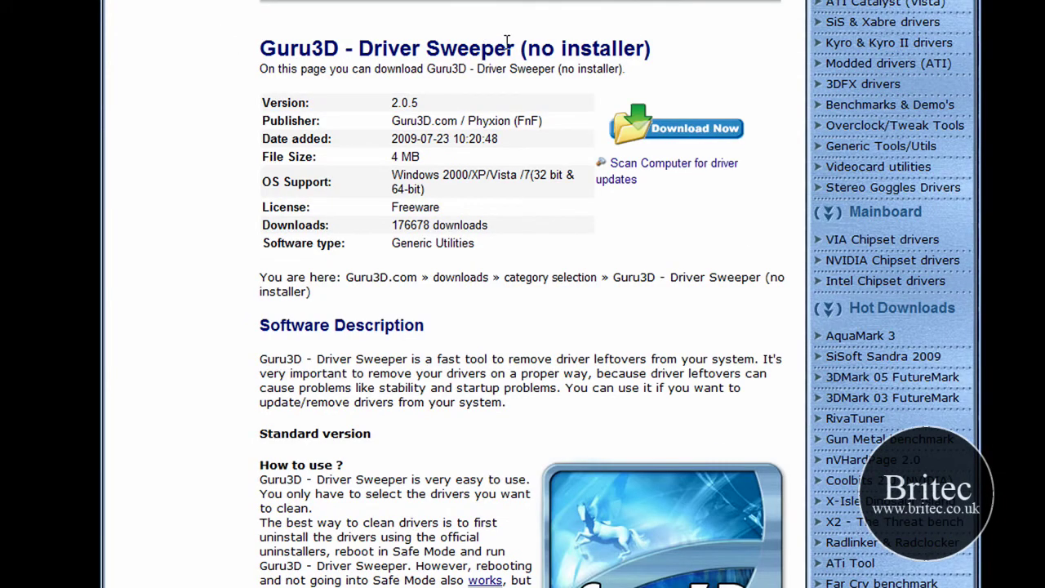
drag(527, 47, 663, 49)
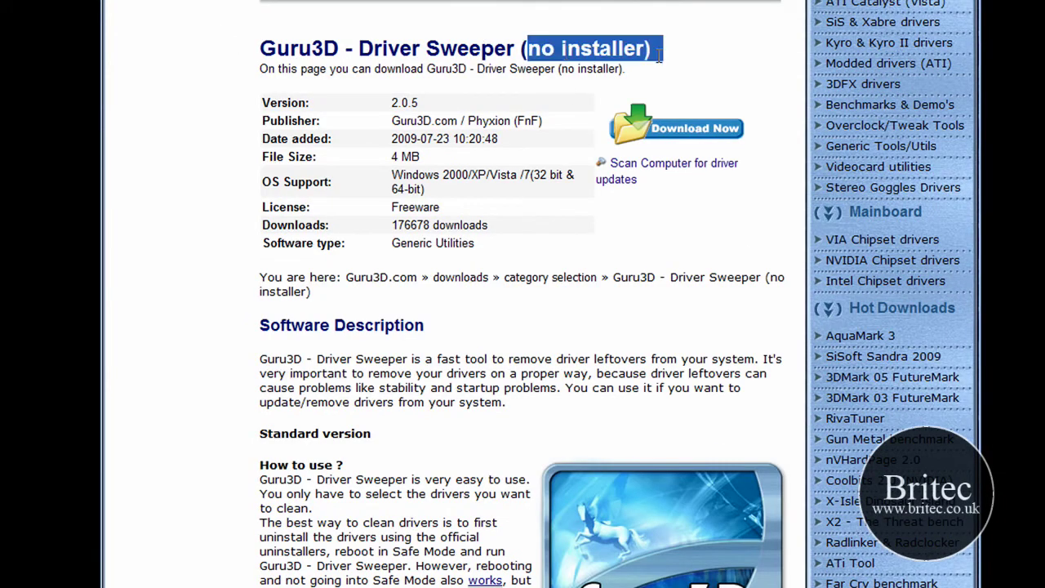
click(524, 107)
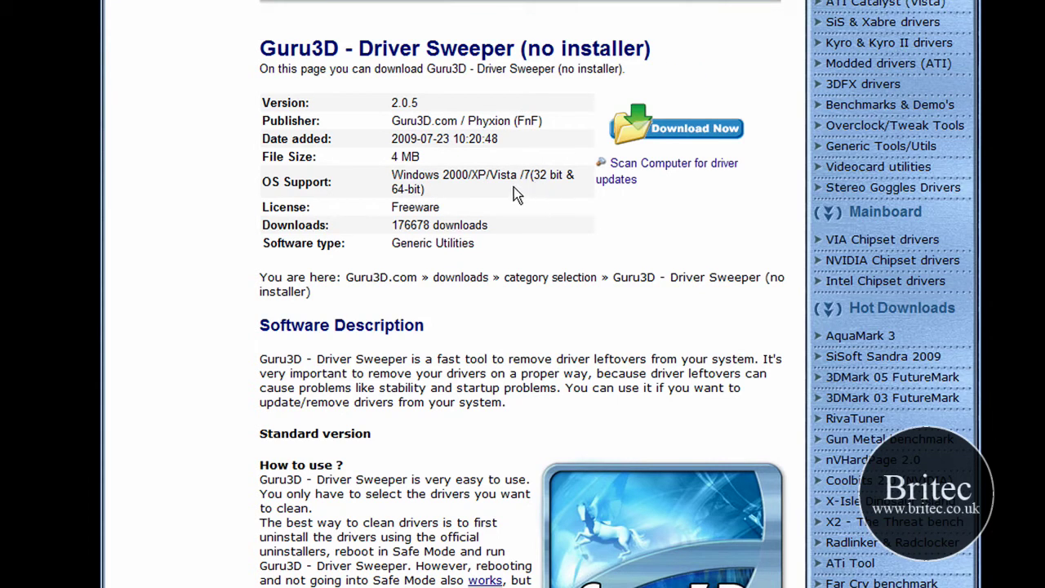
double_click(440, 208)
click(583, 219)
scroll(728, 214, down, 3)
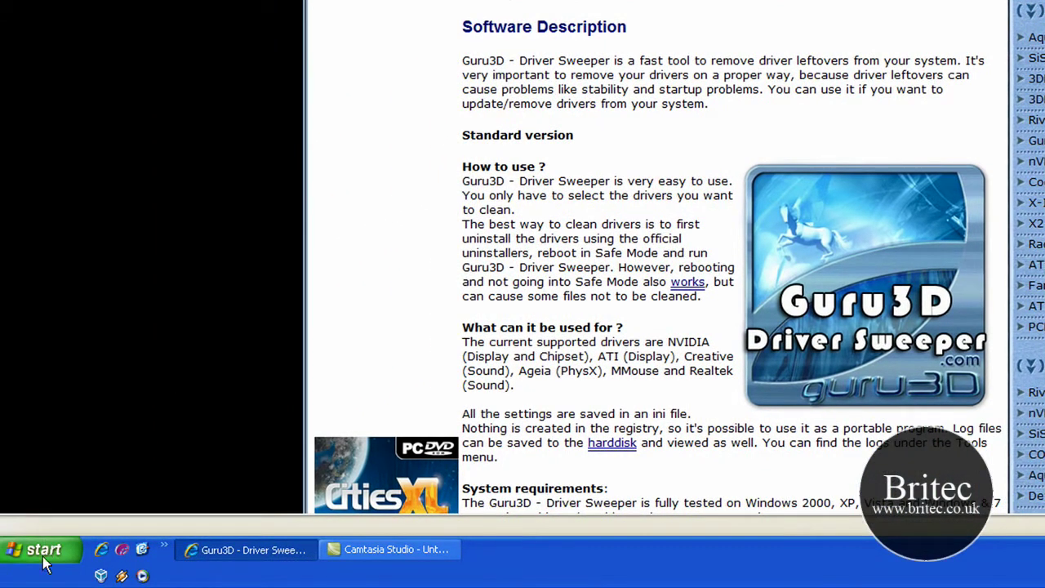
- Review the installed programs in Add or Remove Programs, selecting ATI - Software Uninstall Utility, then close the list
click(8, 567)
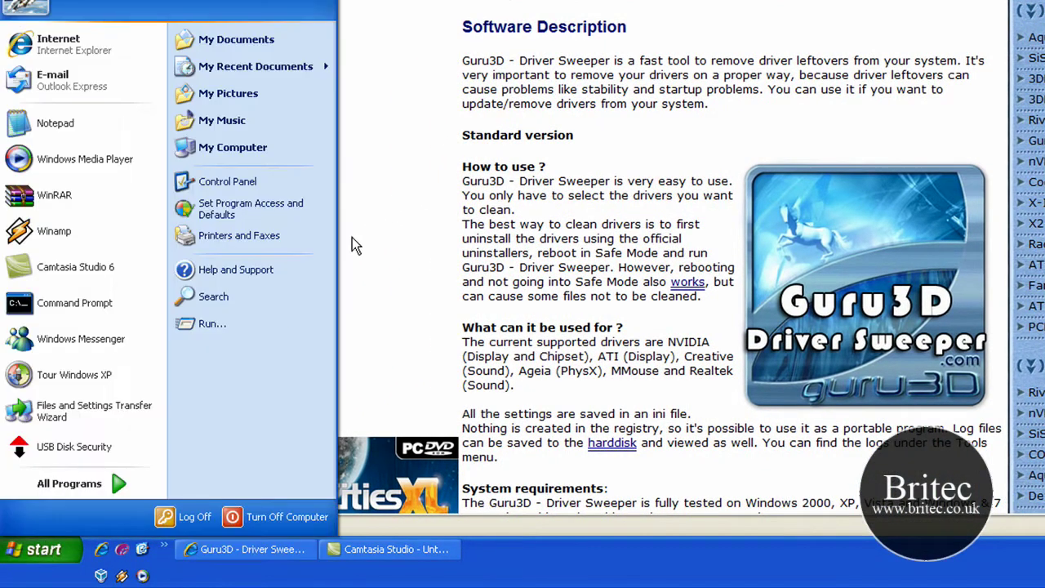
click(292, 183)
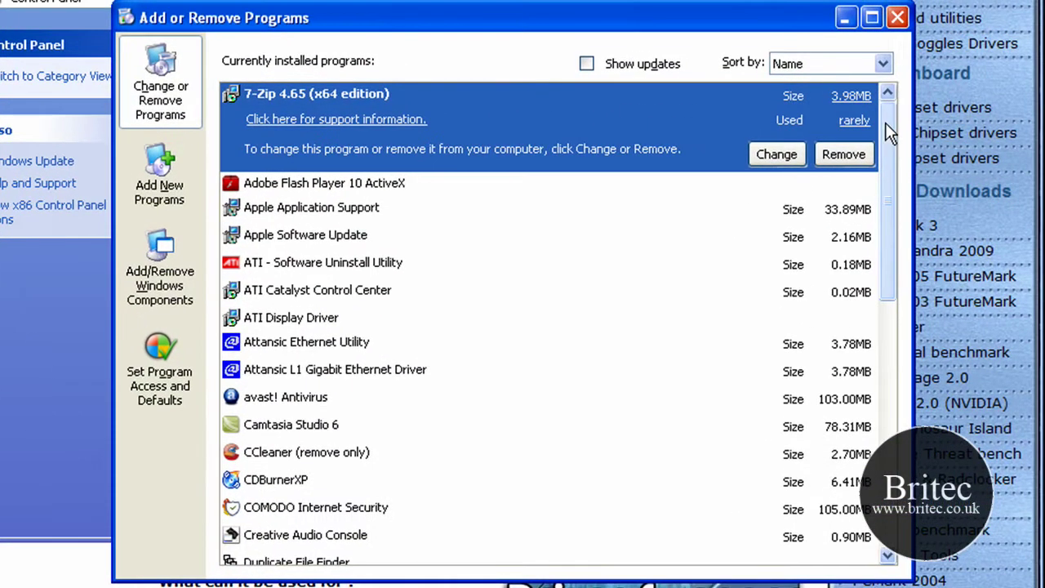
drag(891, 117, 449, 225)
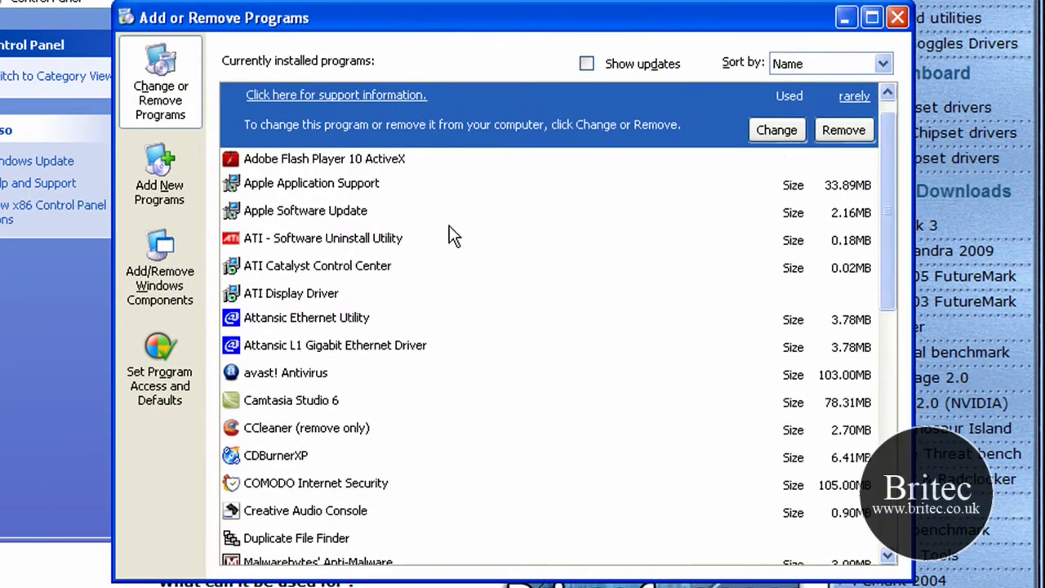
click(326, 245)
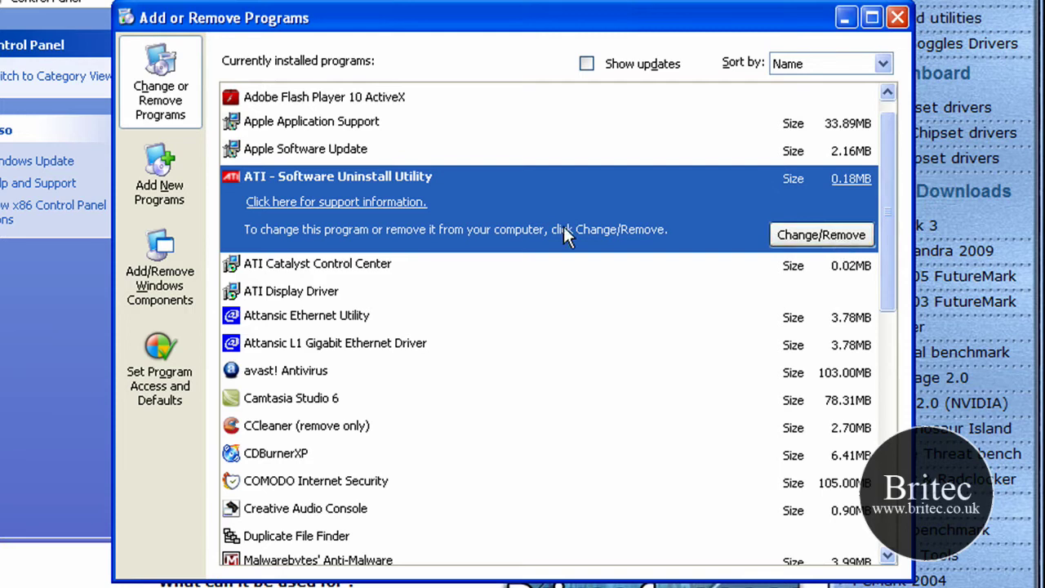
scroll(398, 251, up, 1)
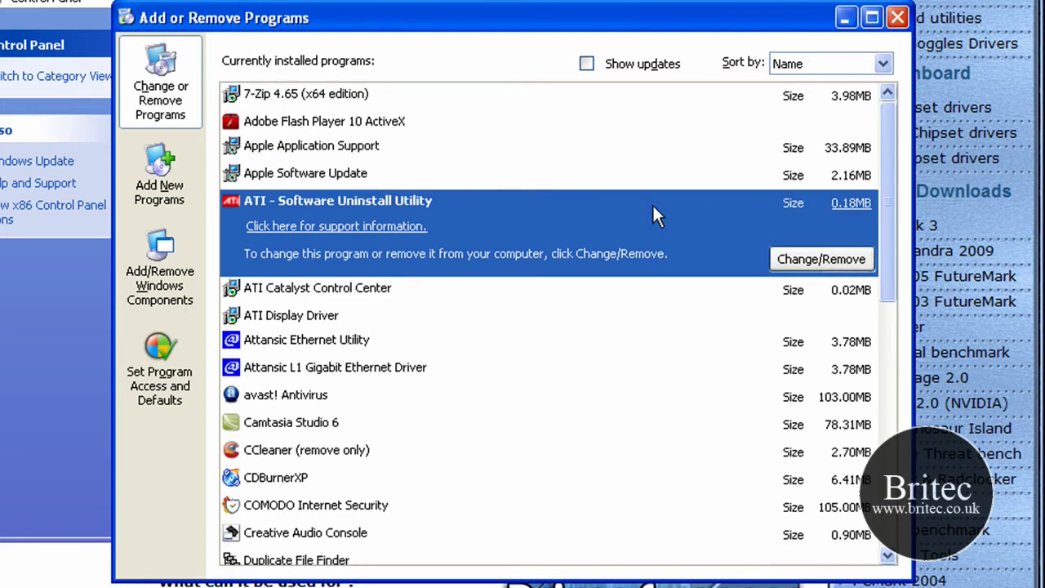
click(898, 16)
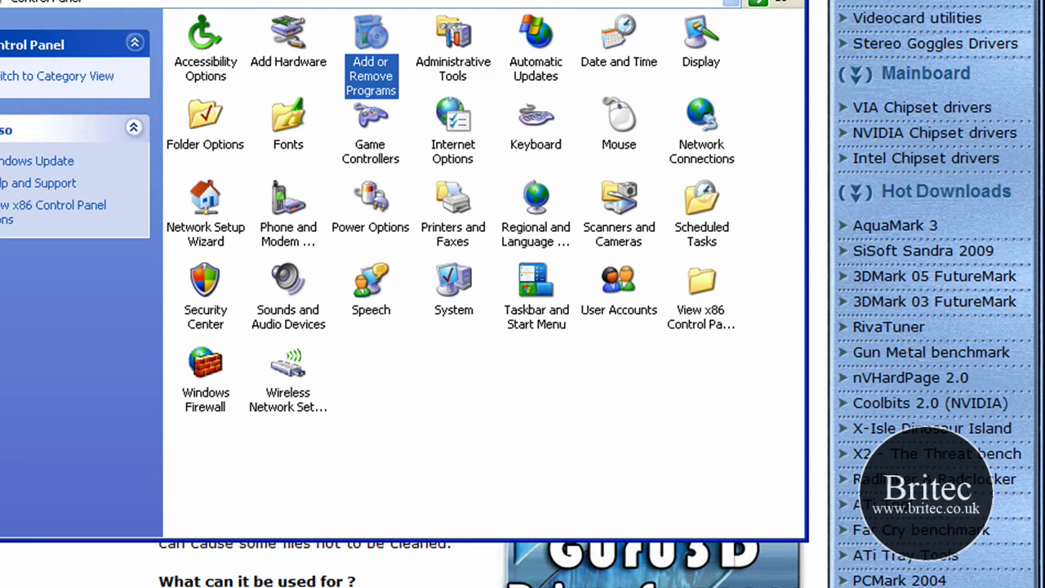
- Close Control Panel and scroll the Guru3D Driver Sweeper page back to the top
key(alt+F4)
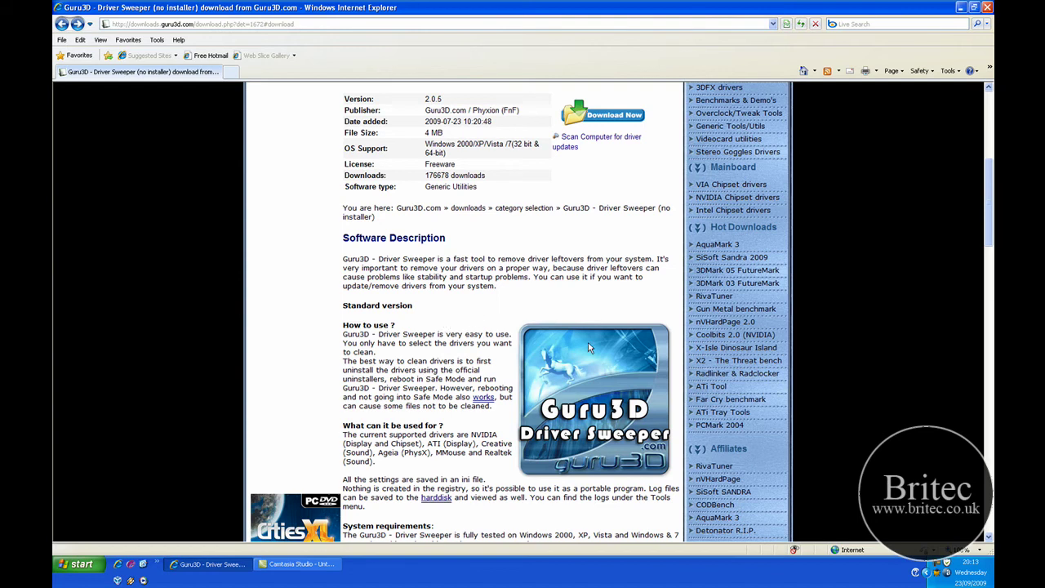
scroll(587, 347, down, 4)
scroll(663, 319, up, 3)
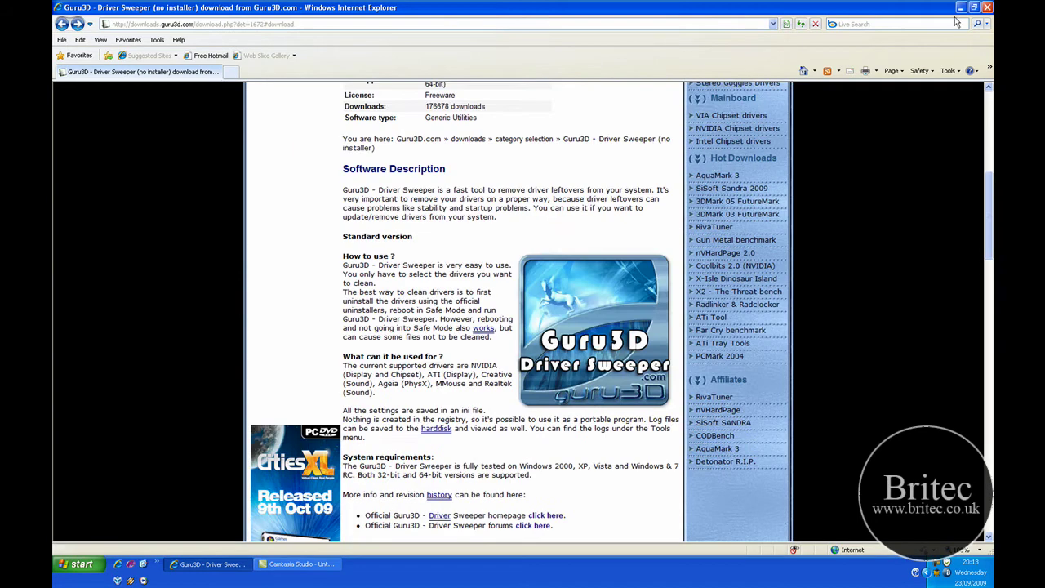
scroll(715, 205, up, 4)
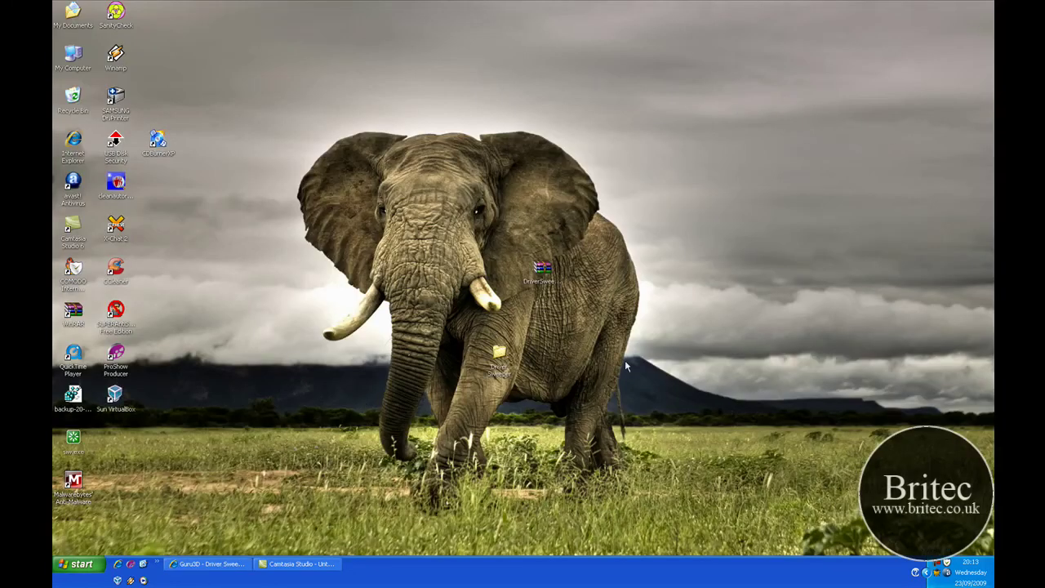
- Extract all five files from DriverSweeper_2.0.5-[Guru3D.com].zip into the desktop Driver Sweeper folder using WinRAR
double_click(543, 270)
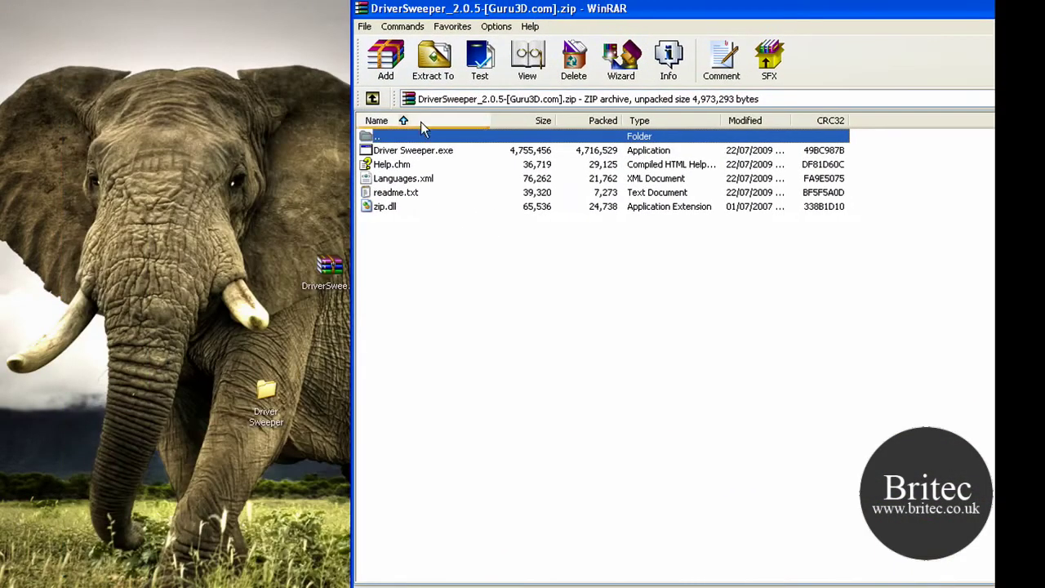
click(385, 153)
key(ctrl+a)
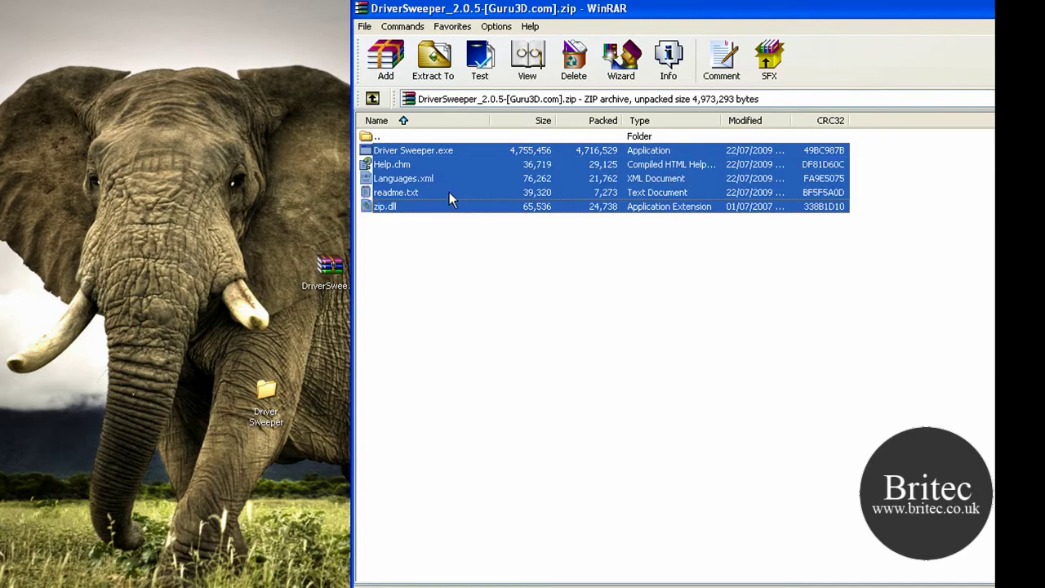
drag(411, 167, 258, 390)
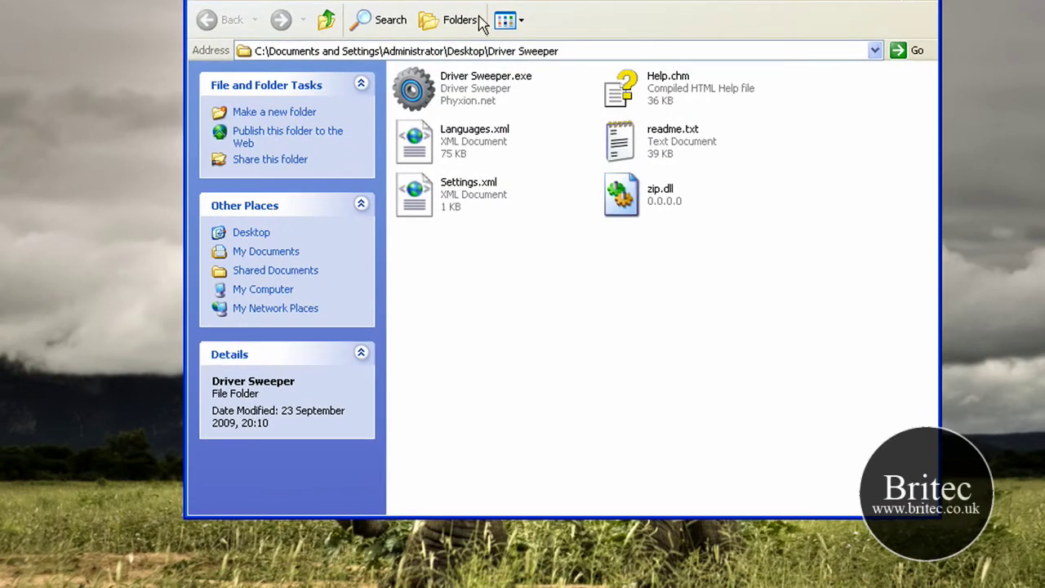
- Launch Driver Sweeper.exe from the Driver Sweeper folder
double_click(418, 92)
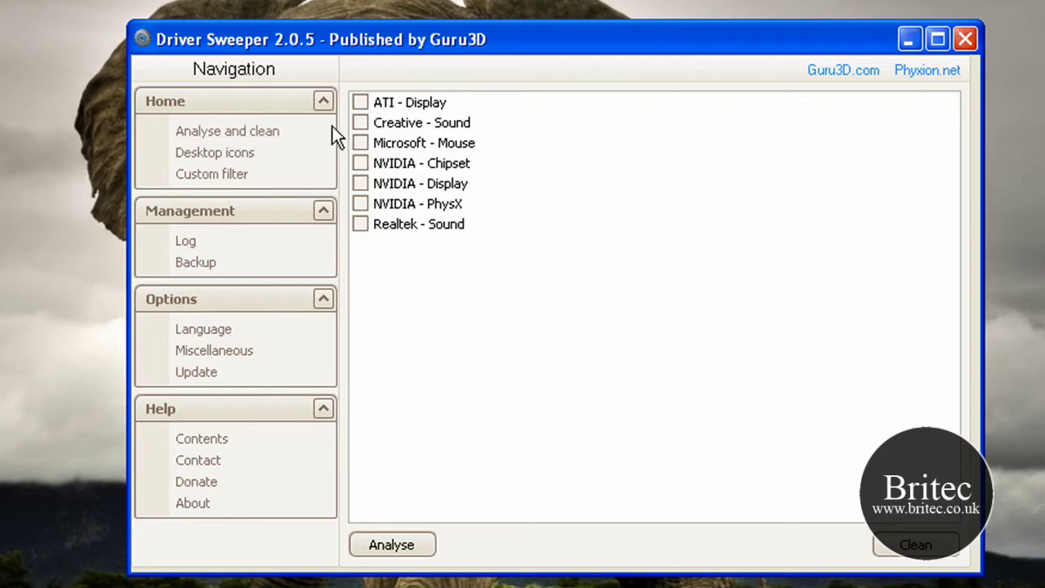
- Tick ATI - Display, analyse it, and scroll through the leftover files and registry entries found
click(360, 103)
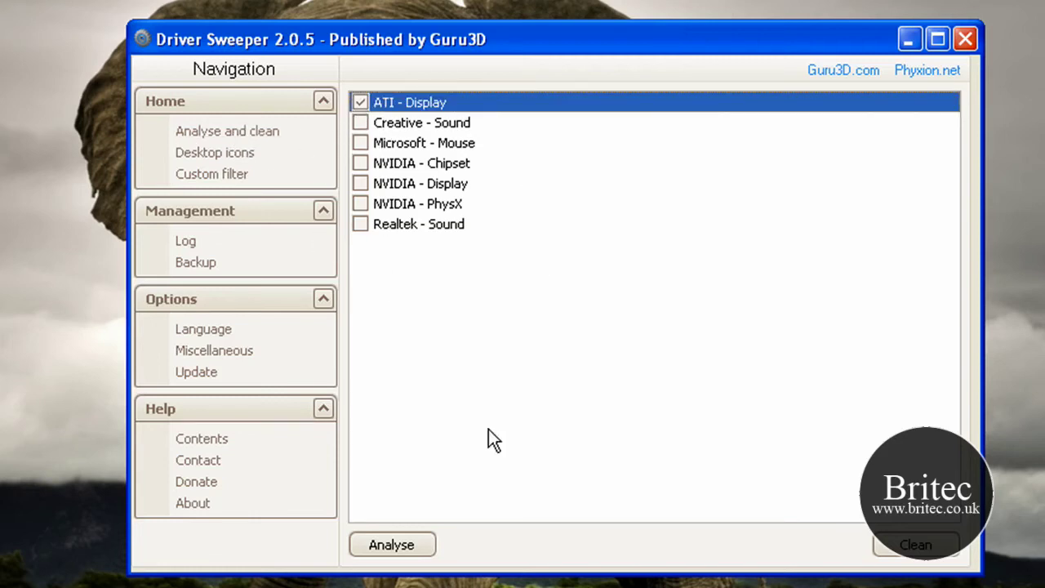
click(404, 543)
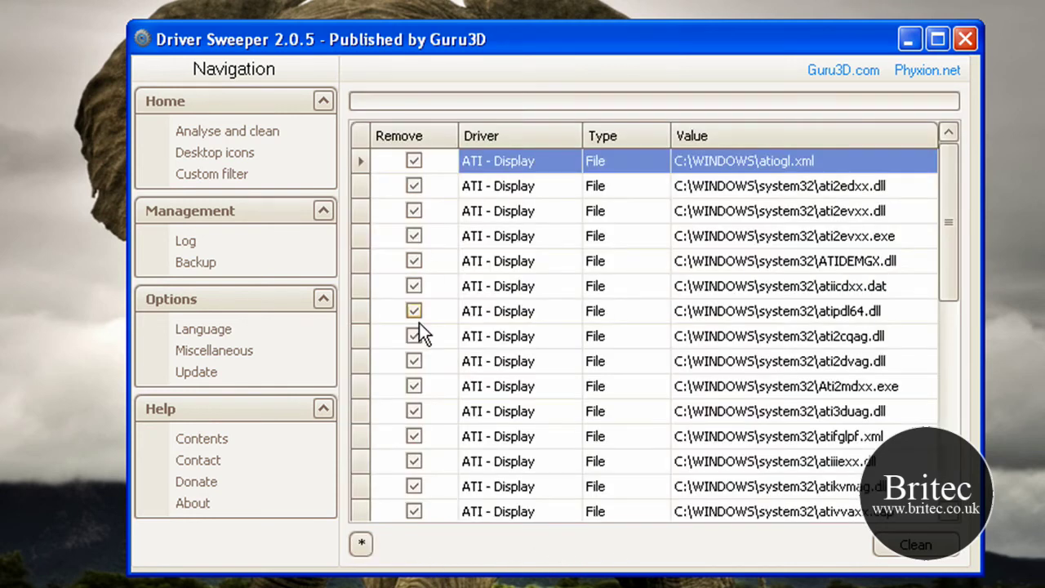
drag(948, 175, 916, 181)
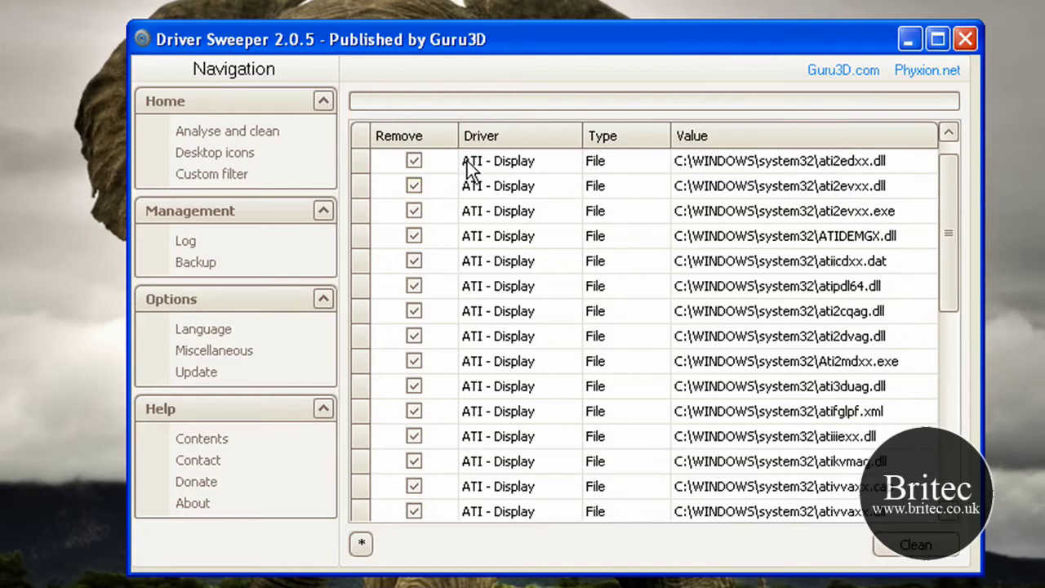
drag(957, 205, 962, 171)
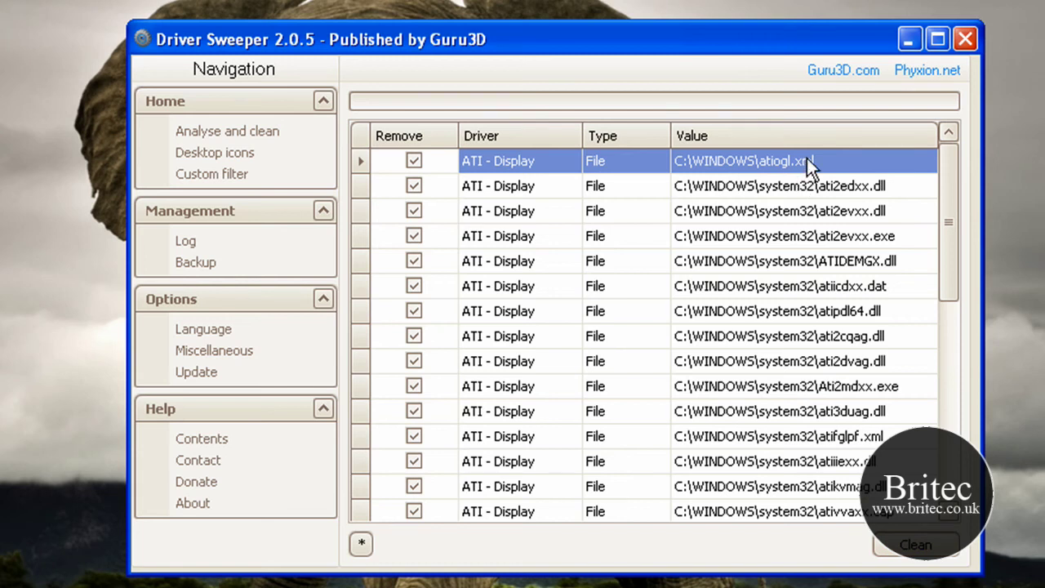
drag(947, 198, 923, 133)
- Nudge the Driver Sweeper window slightly down-right, then close it to return to the desktop
drag(634, 47, 651, 53)
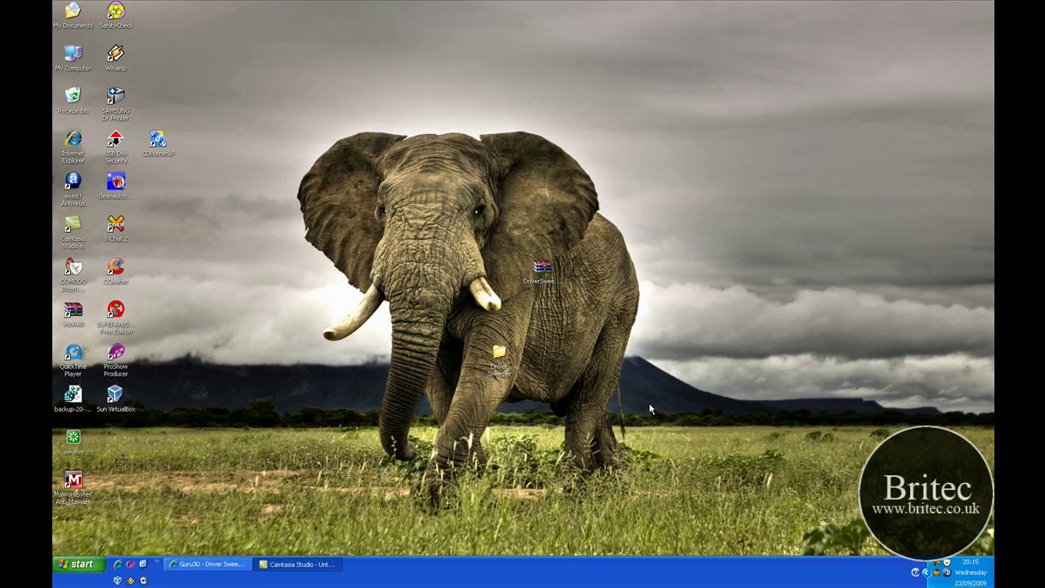
click(938, 564)
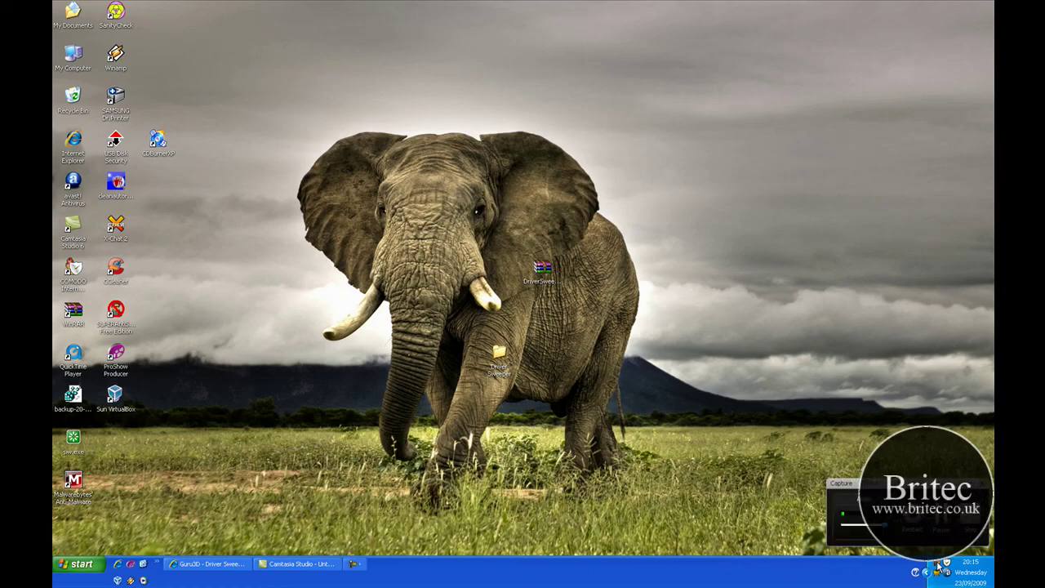